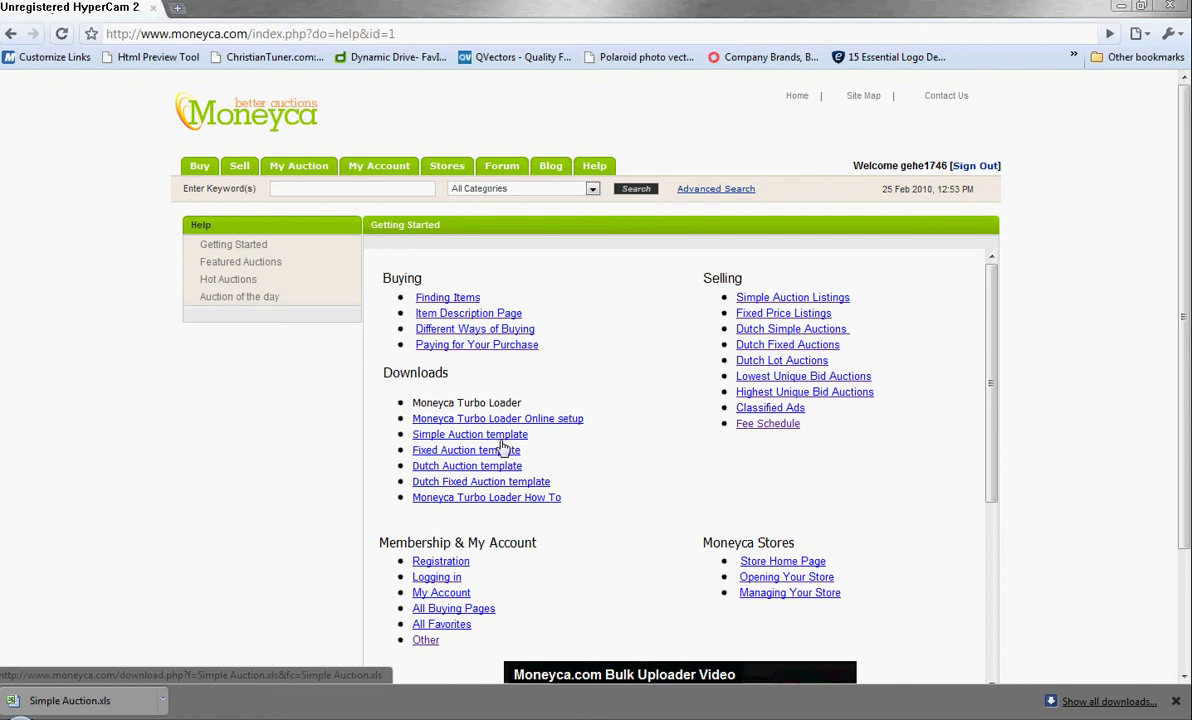
Download another copy of the Simple Auction template and open Simple Auction (2).xls in Excel.
{"action": "left_click", "coordinate": [467, 436]}
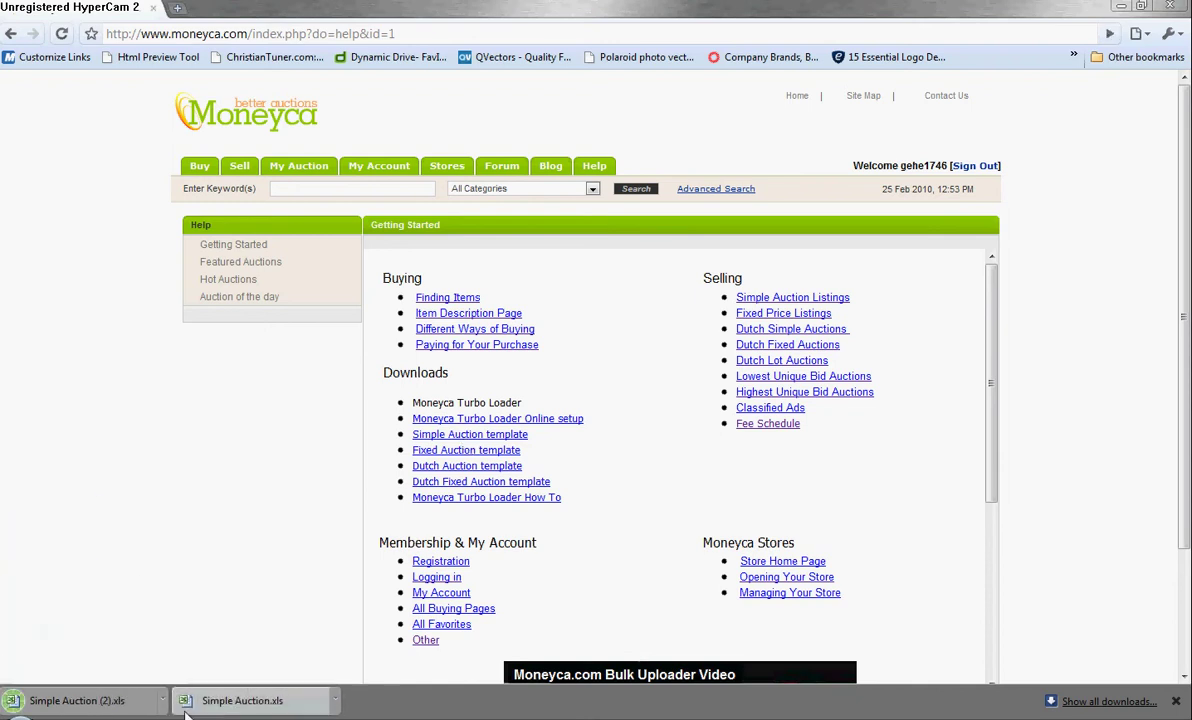
{"action": "left_click", "coordinate": [163, 701]}
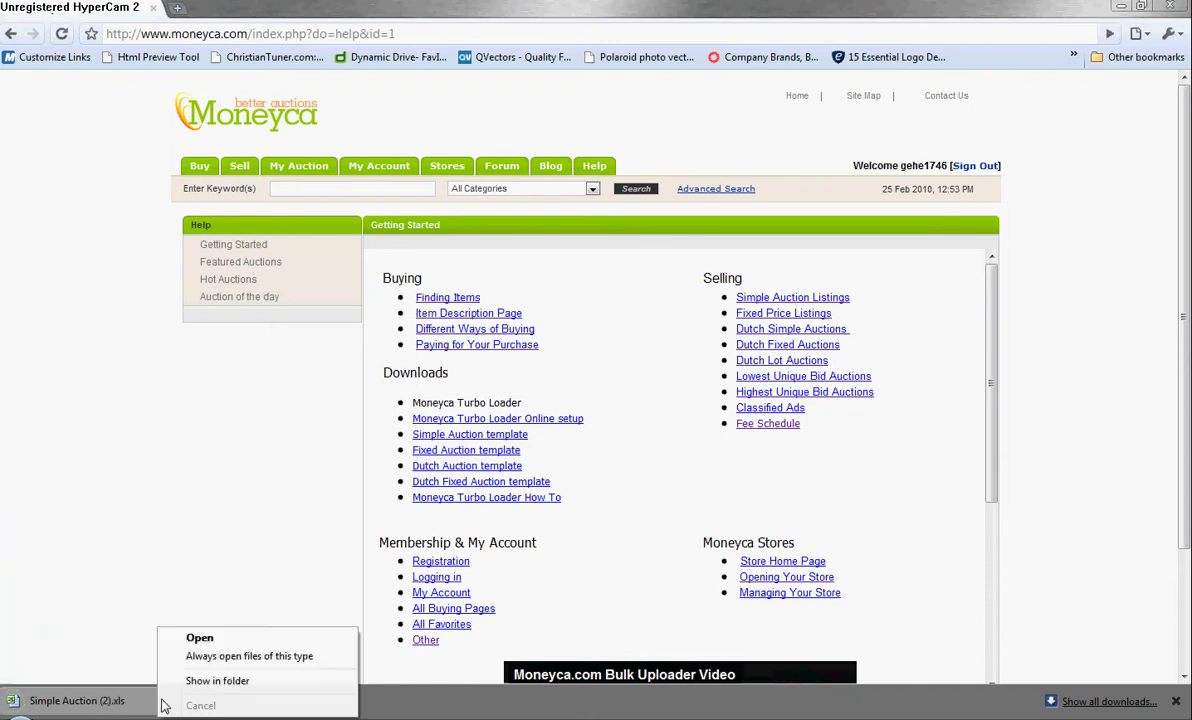
{"action": "left_click", "coordinate": [196, 645]}
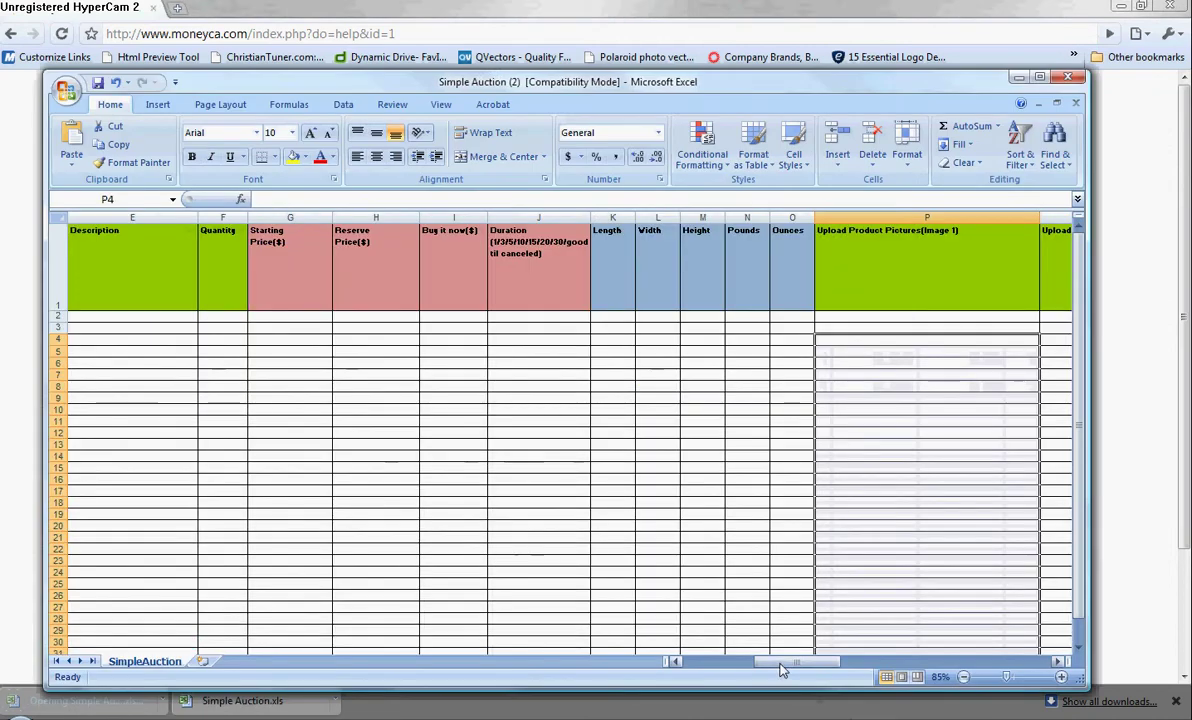
{"action": "left_click_drag", "start_coordinate": [783, 670], "coordinate": [810, 663]}
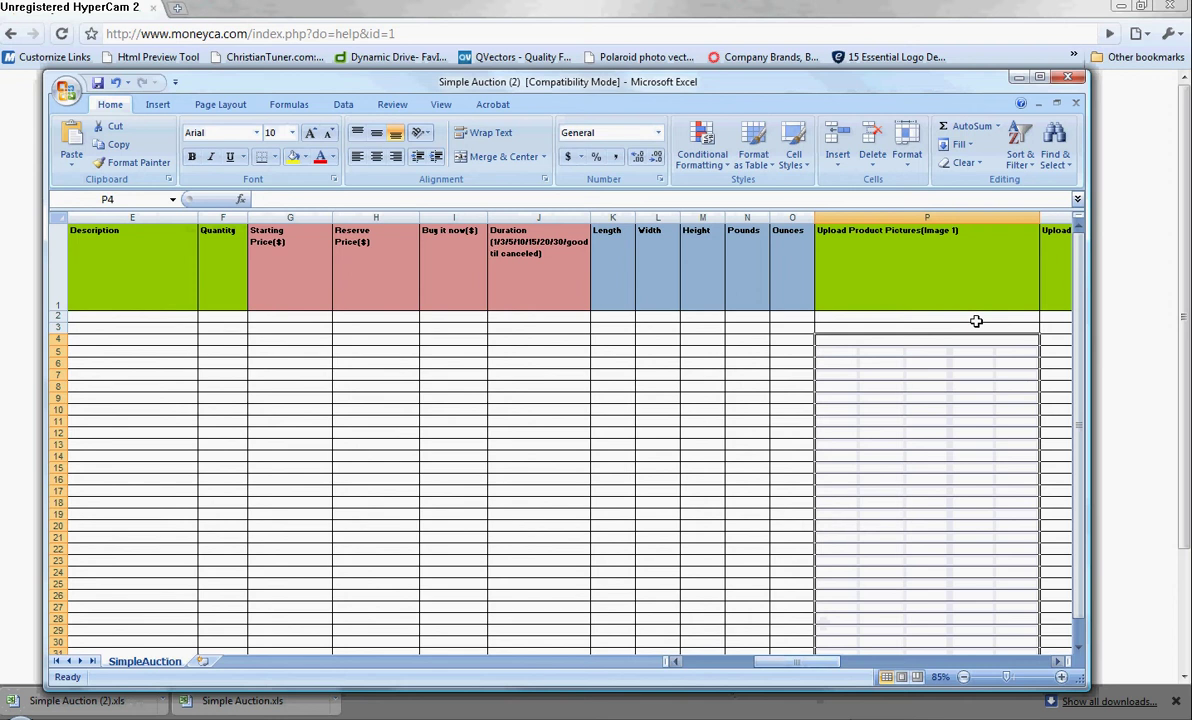
Switch to the Simple Auction 1 workbook and review Test Items 1–3 priced 5.00, 6.50 and 7.00.
{"action": "left_click", "coordinate": [1016, 78]}
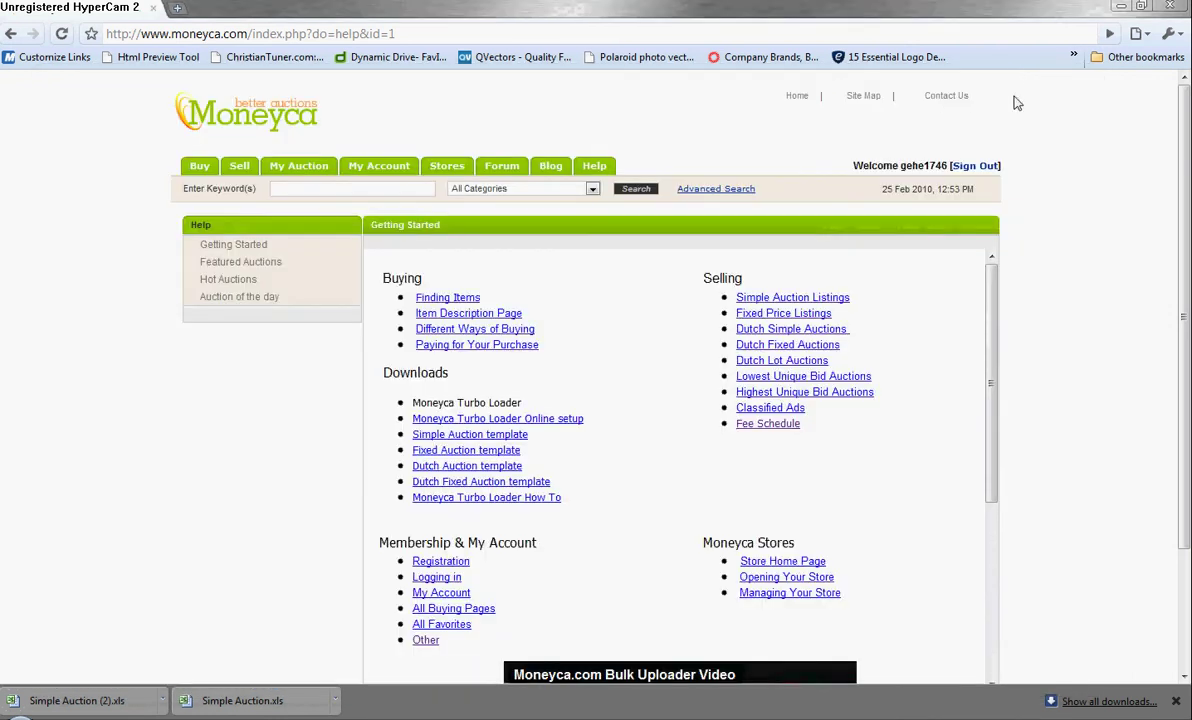
{"action": "key", "text": "alt+Tab"}
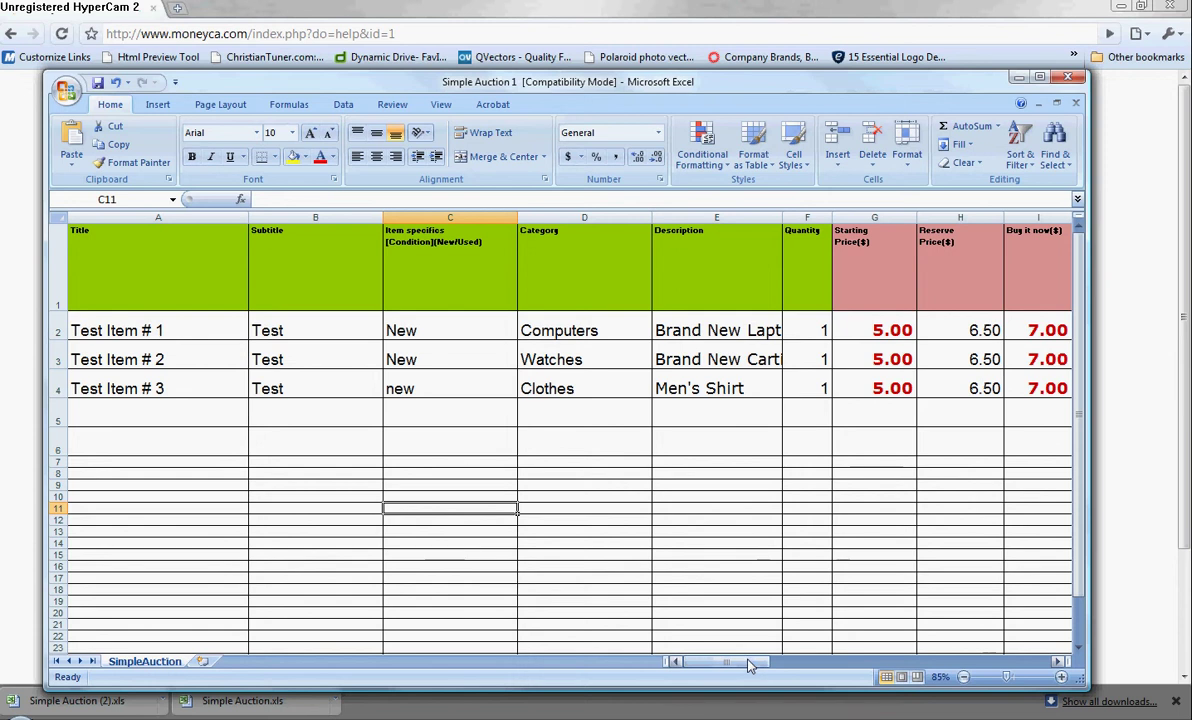
{"action": "left_click_drag", "start_coordinate": [750, 665], "coordinate": [800, 661]}
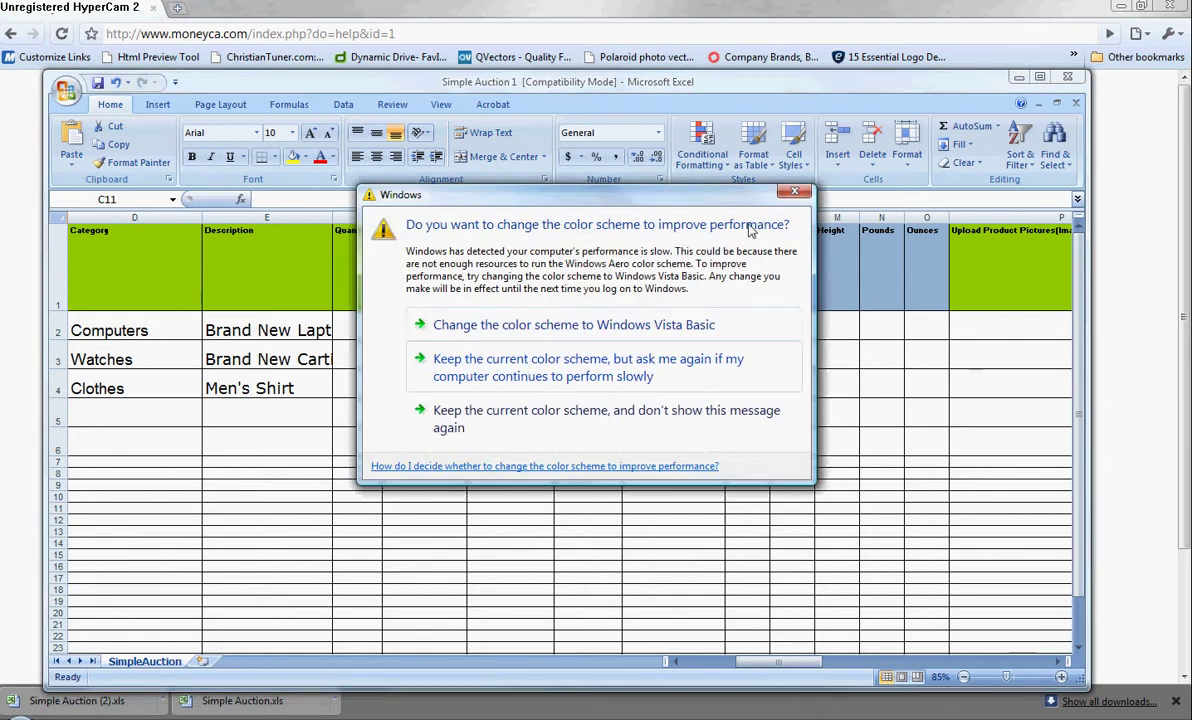
Dismiss the Windows colour-scheme prompt and scroll across the Simple Auction 1 price columns.
{"action": "left_click", "coordinate": [795, 191]}
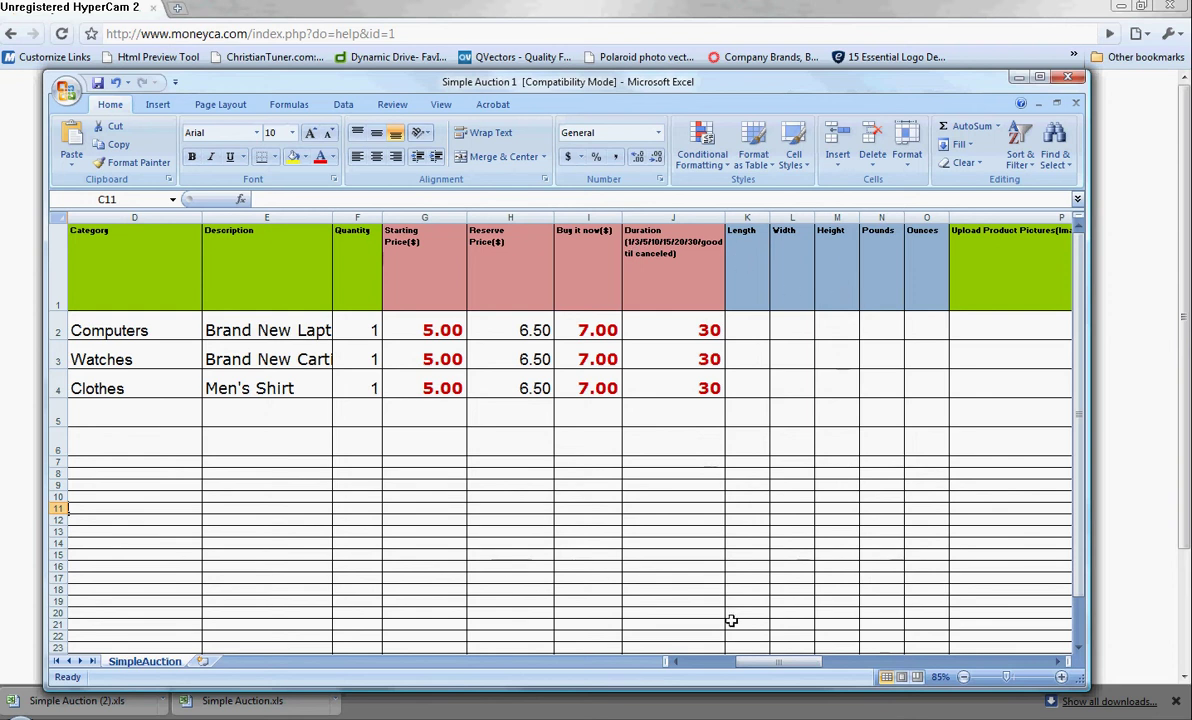
{"action": "left_click_drag", "start_coordinate": [758, 670], "coordinate": [828, 669]}
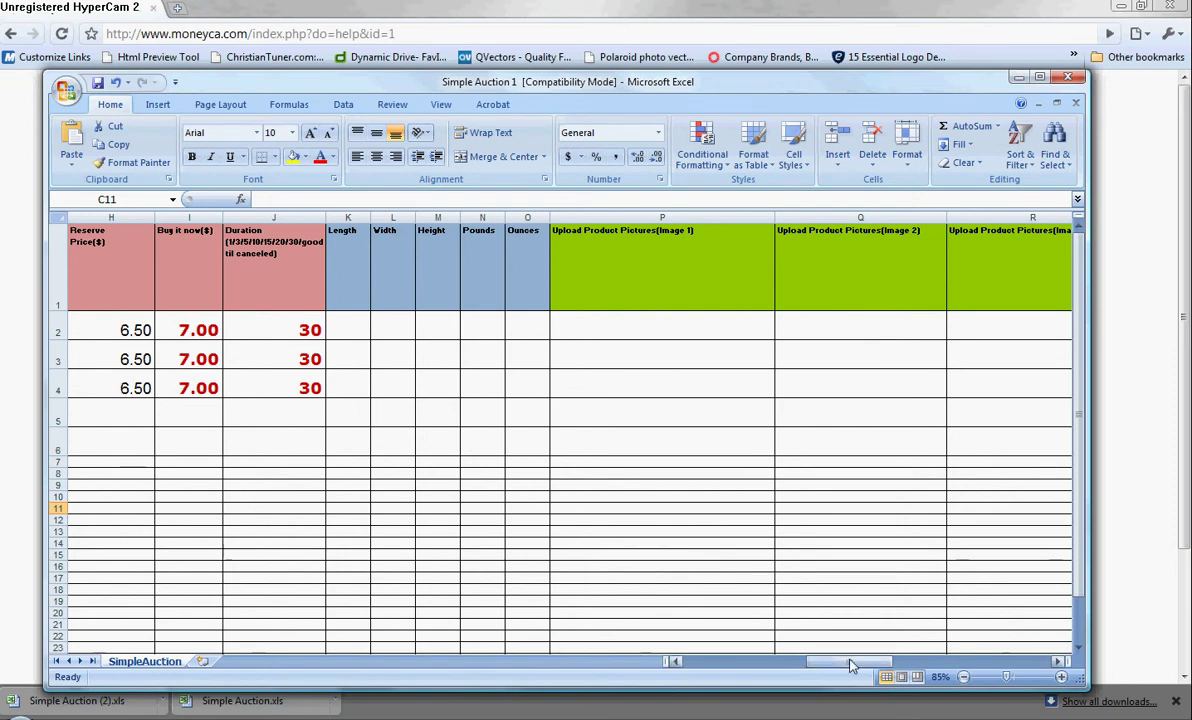
Save Simple Auction 1 in .xls format past the Compatibility Checker, then return to the Moneyca help page.
{"action": "left_click_drag", "start_coordinate": [850, 661], "coordinate": [735, 666]}
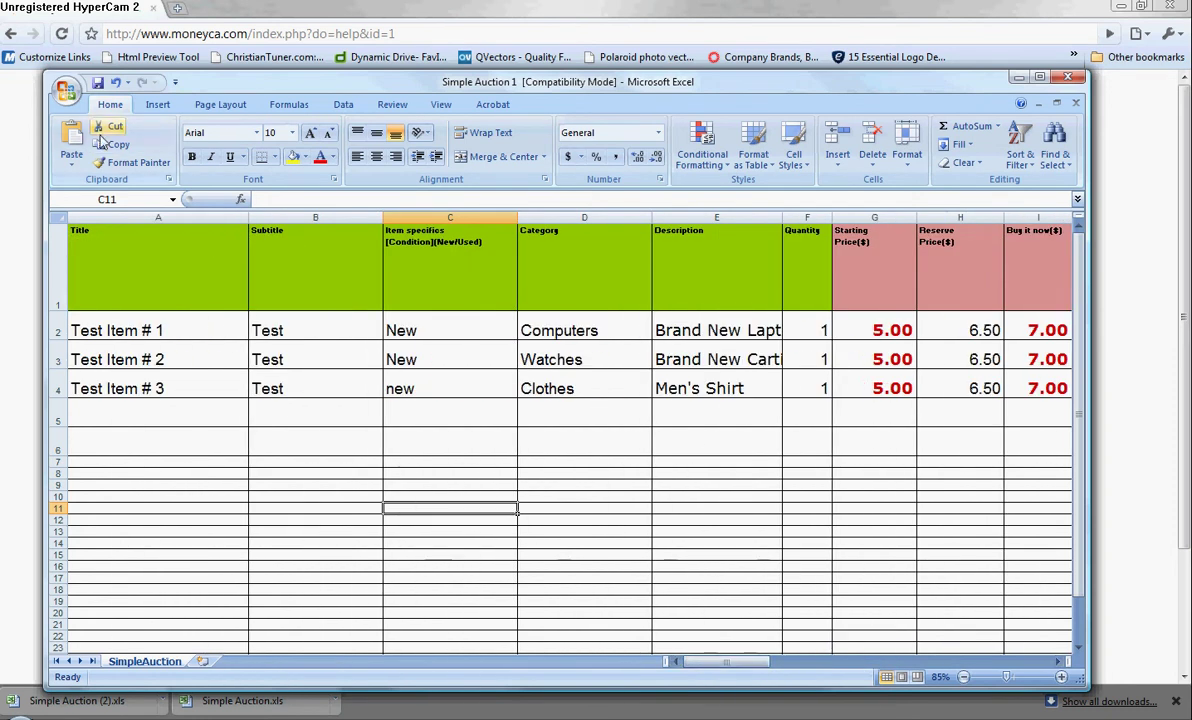
{"action": "left_click", "coordinate": [64, 92]}
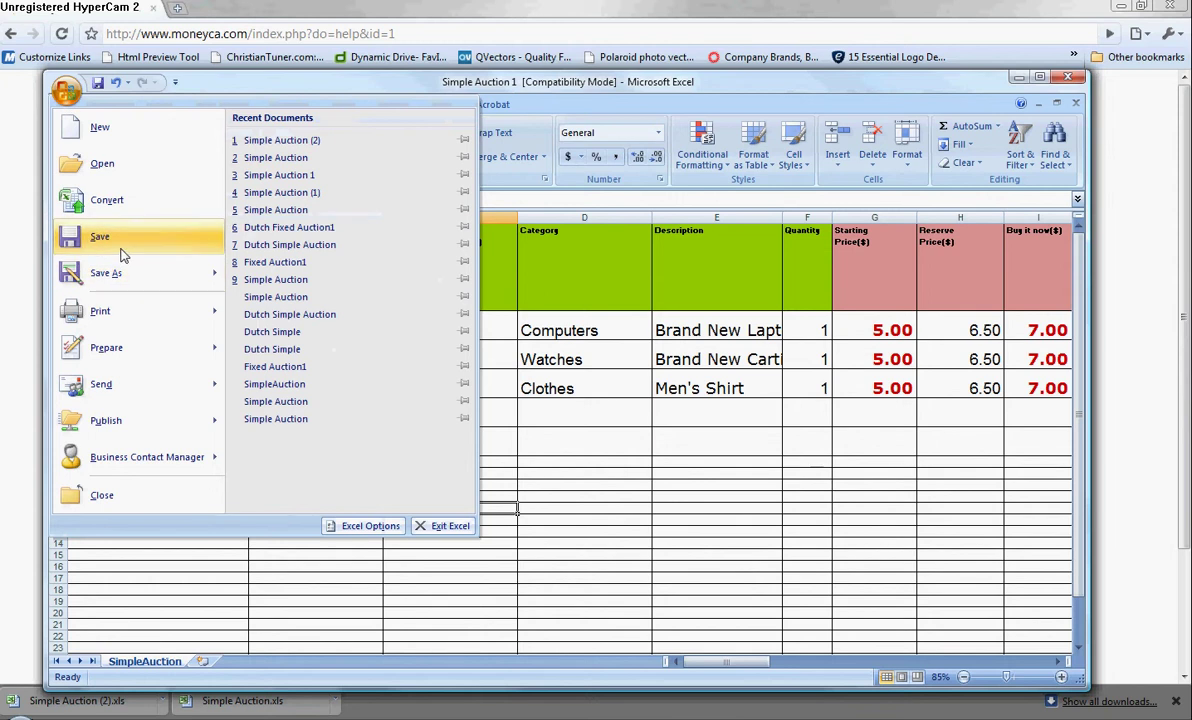
{"action": "left_click", "coordinate": [118, 244]}
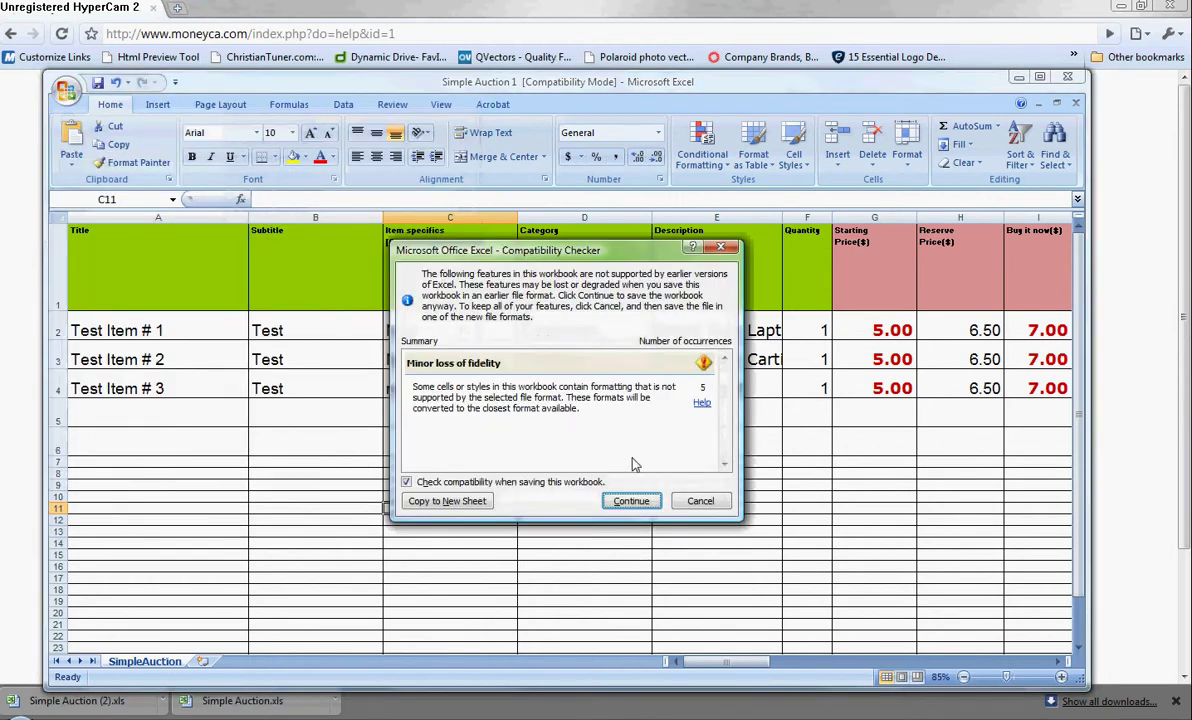
{"action": "left_click", "coordinate": [631, 500]}
{"action": "left_click", "coordinate": [950, 66]}
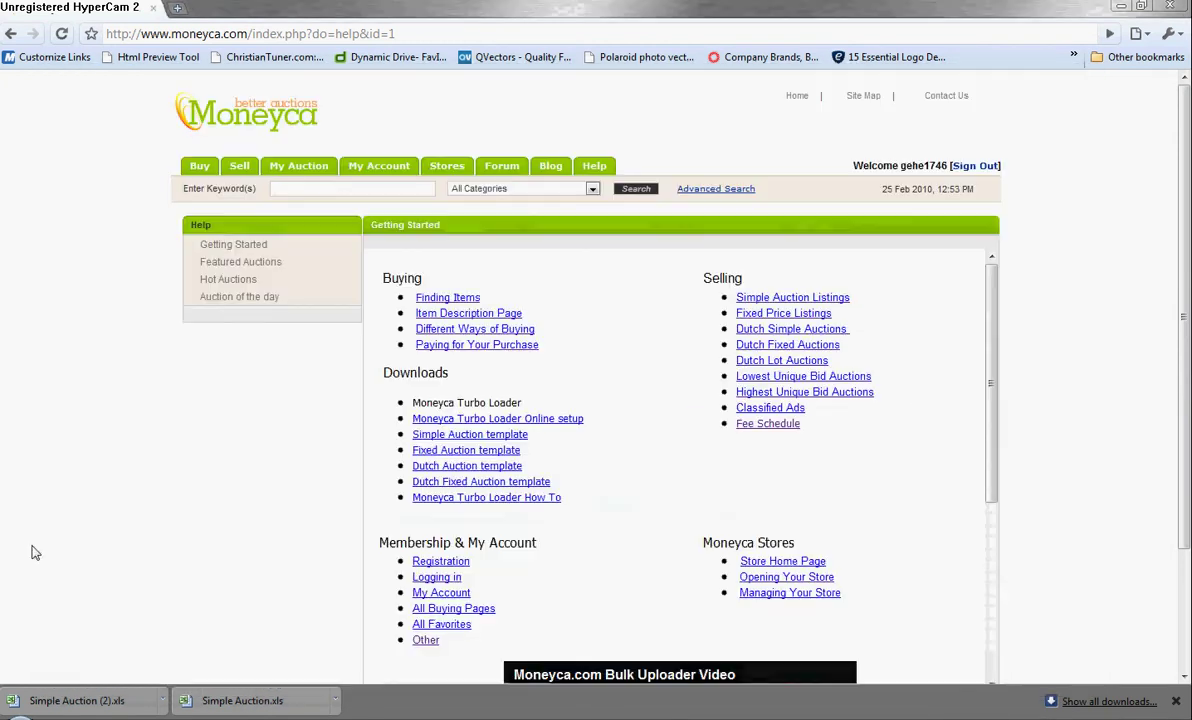
Launch Moneyca Turbo Loader and log in with the account user name and password.
{"action": "key", "text": "super"}
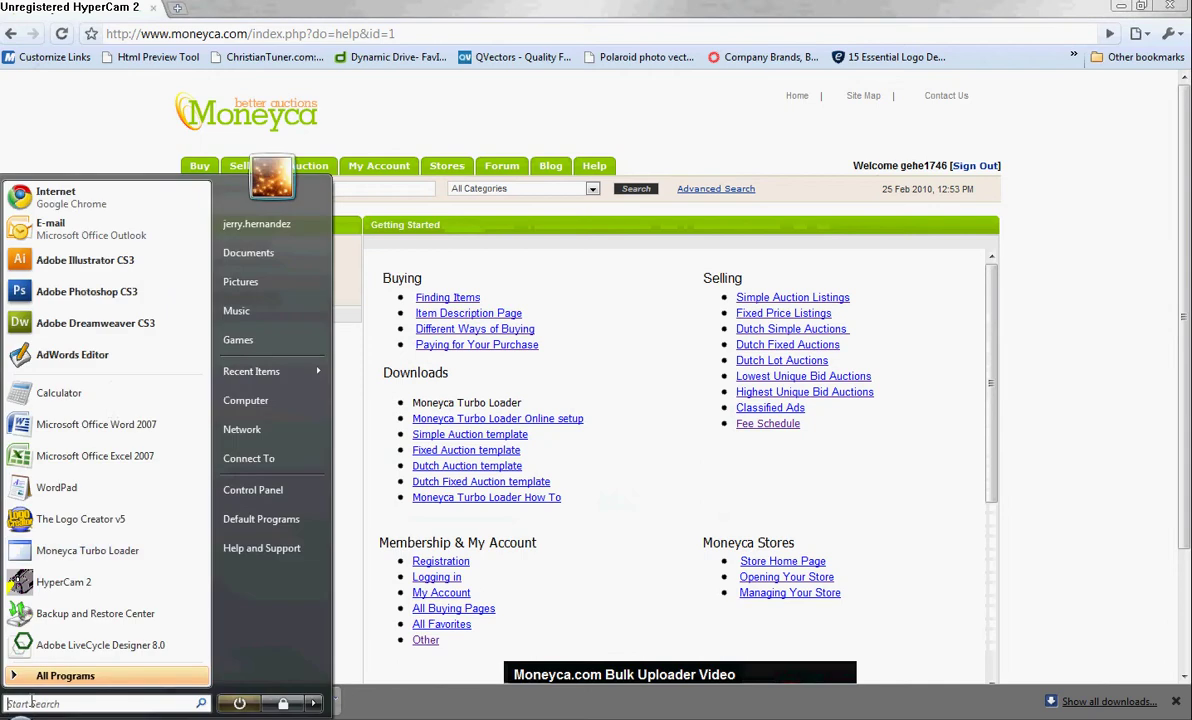
{"action": "left_click", "coordinate": [78, 558]}
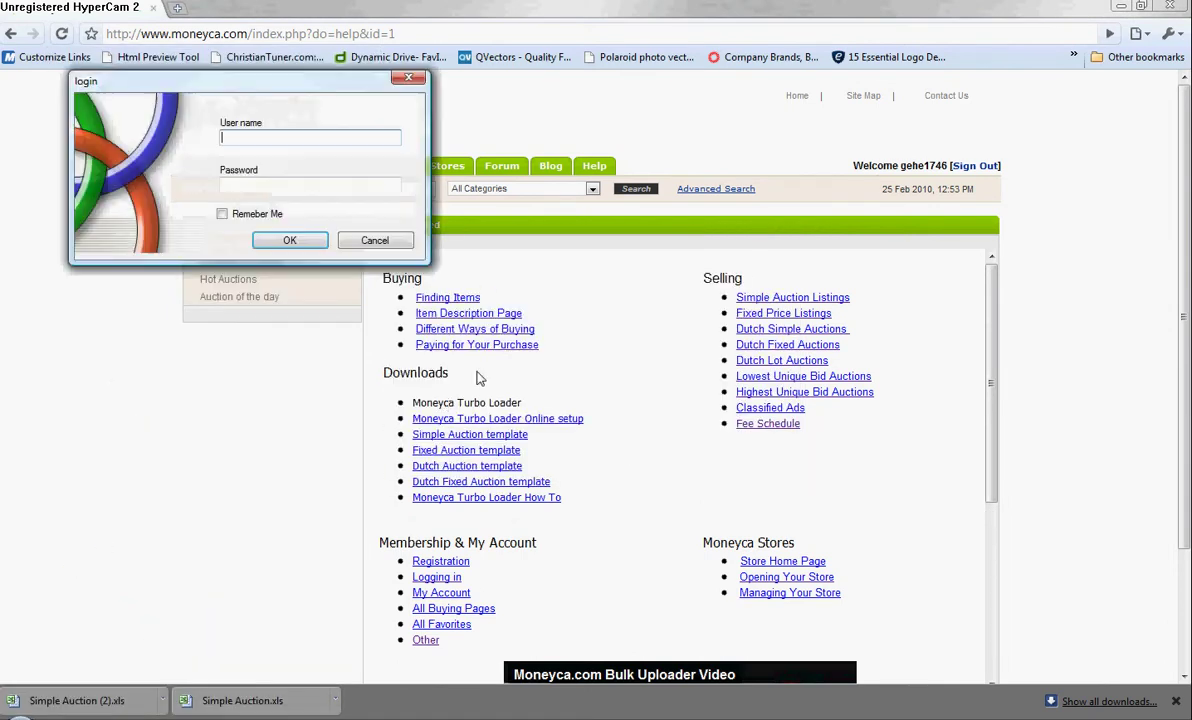
{"action": "left_click_drag", "start_coordinate": [301, 88], "coordinate": [642, 268]}
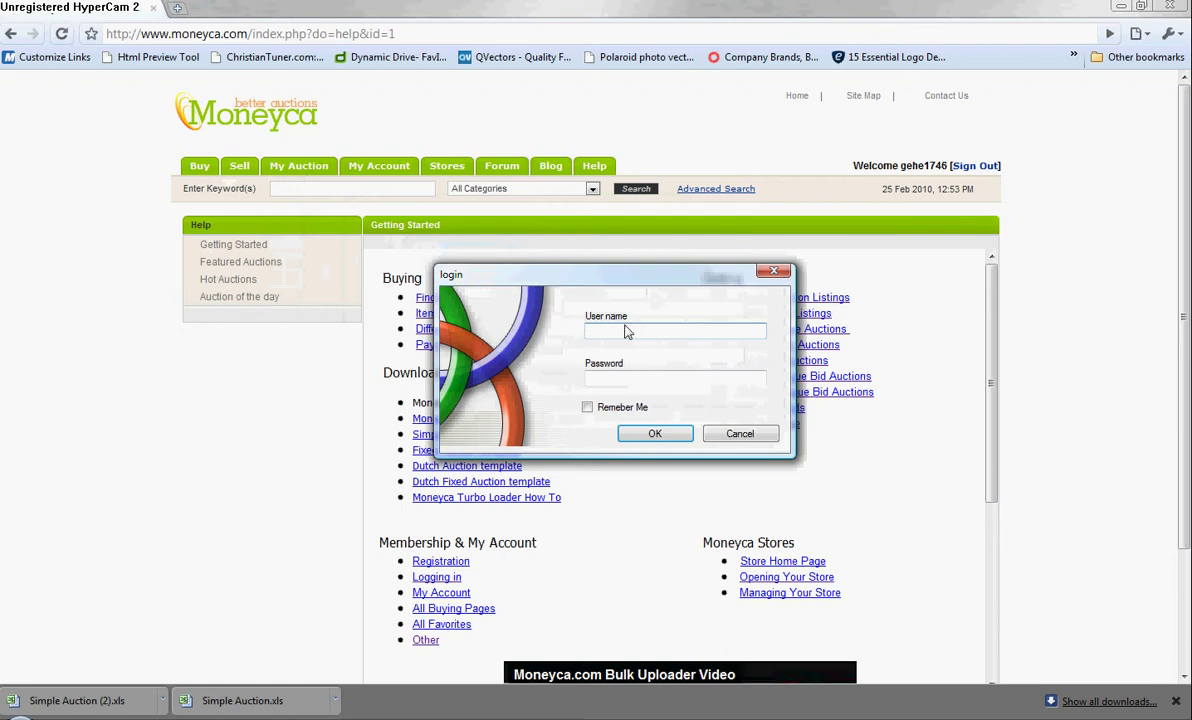
{"action": "left_click", "coordinate": [627, 332]}
{"action": "type", "text": "geh"}
{"action": "type", "text": "e174"}
{"action": "type", "text": "*"}
{"action": "type", "text": "********"}
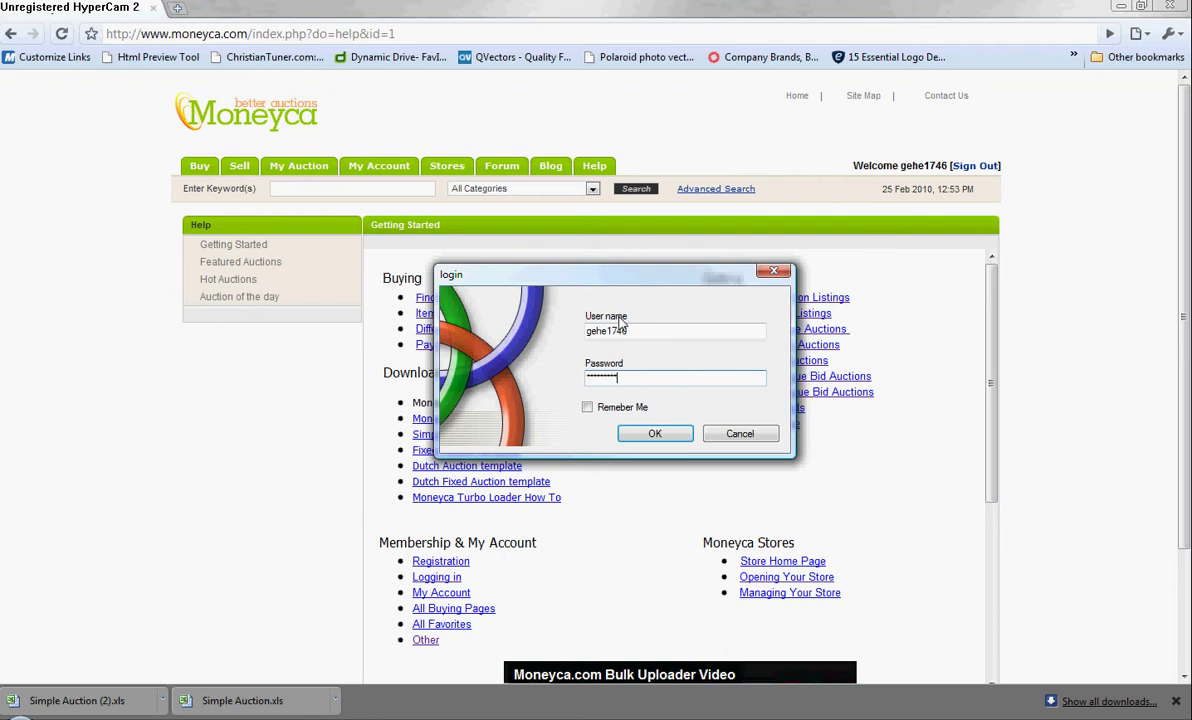
{"action": "key", "text": "Return"}
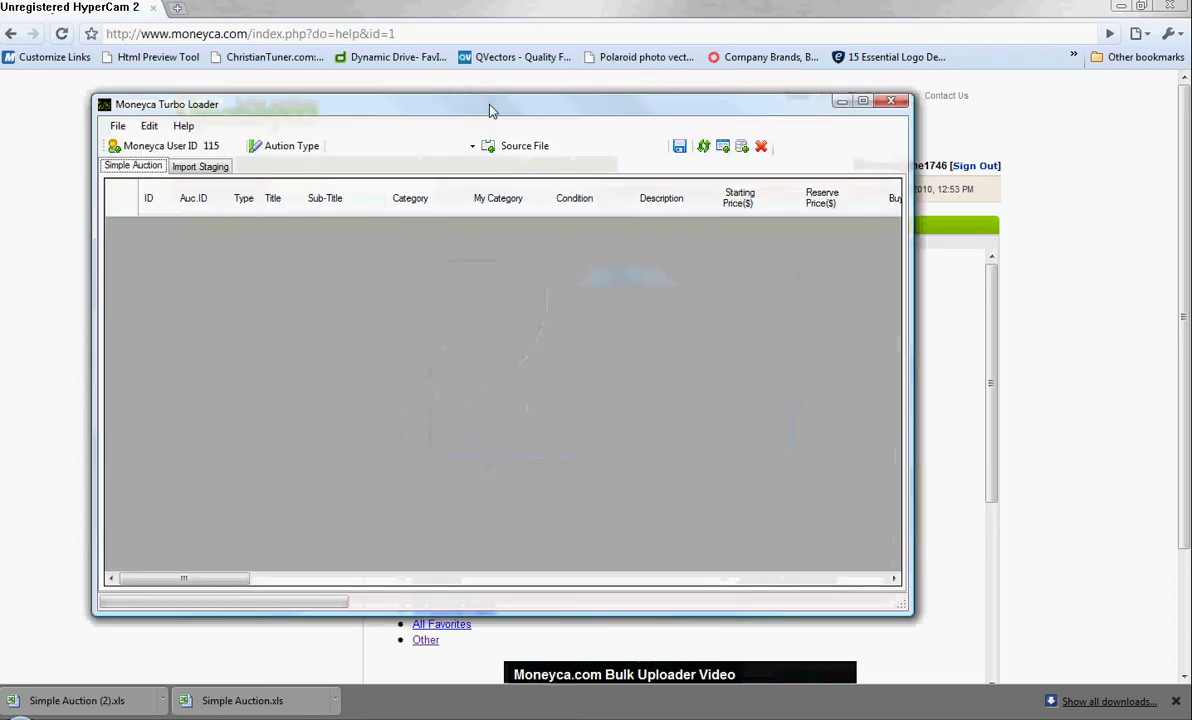
Maximise the loader window and set the auction type to simple auction.
{"action": "double_click", "coordinate": [490, 110]}
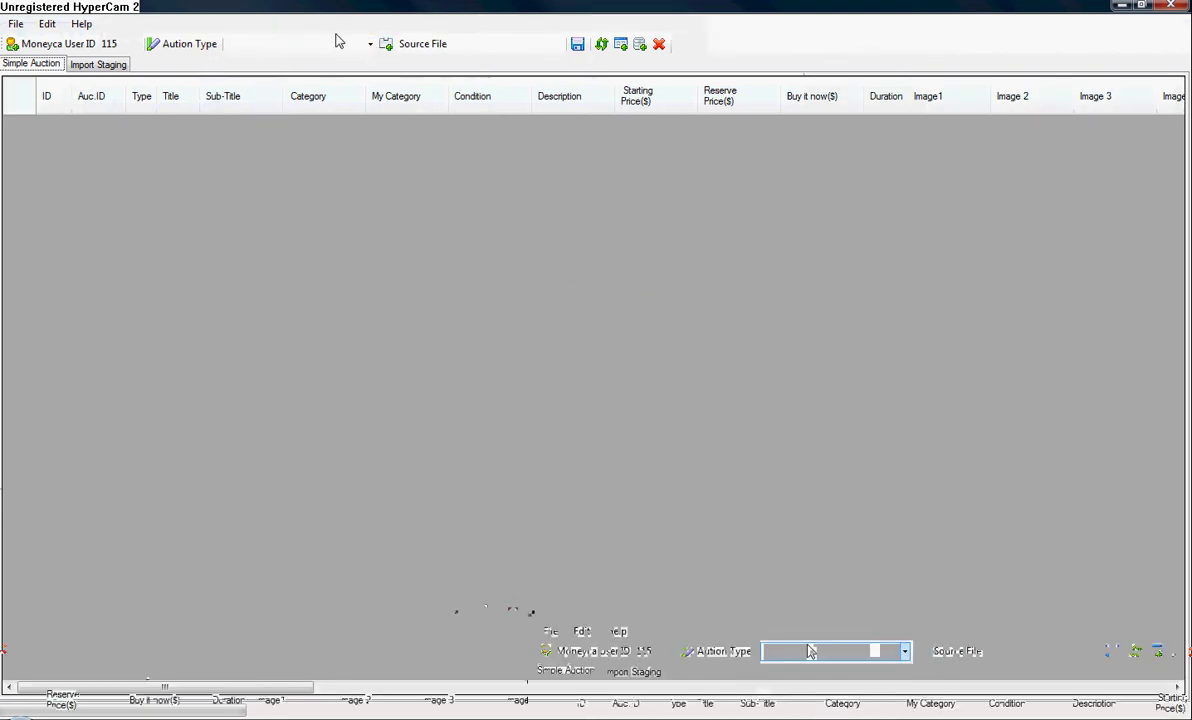
{"action": "left_click", "coordinate": [370, 44]}
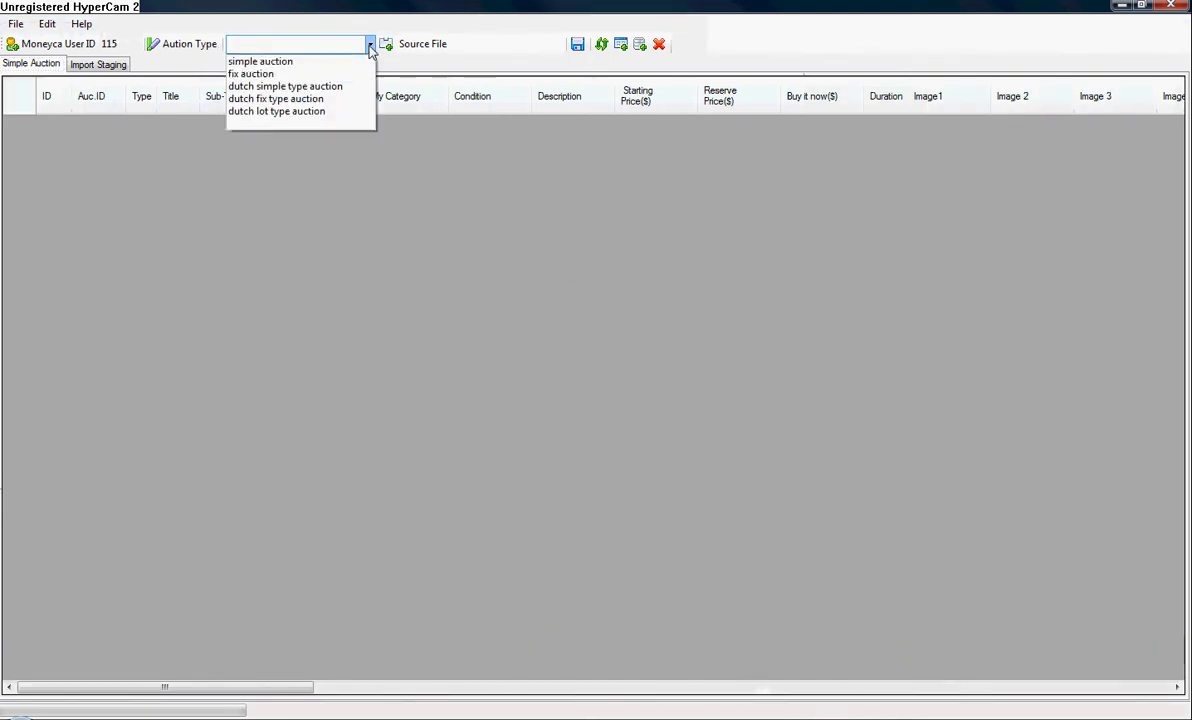
{"action": "left_click", "coordinate": [278, 62]}
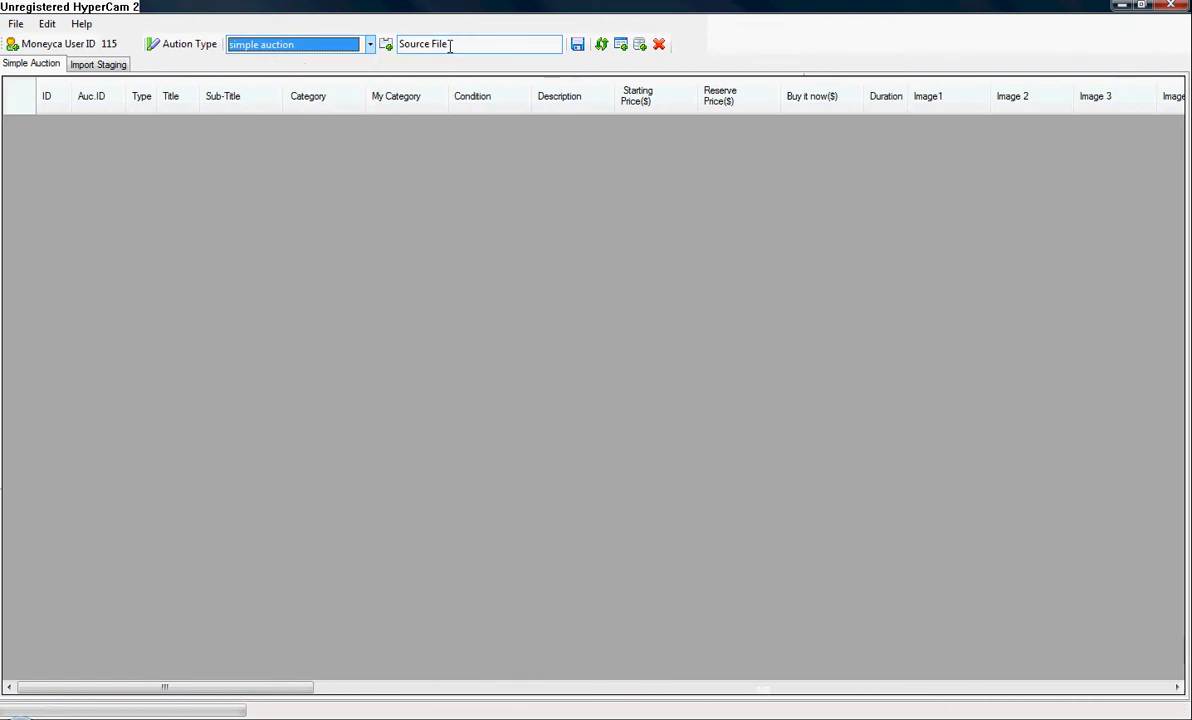
Import Simple Auction 1 from the Downloads folder, loading Test Items 1–3 into the grid.
{"action": "left_click", "coordinate": [449, 44]}
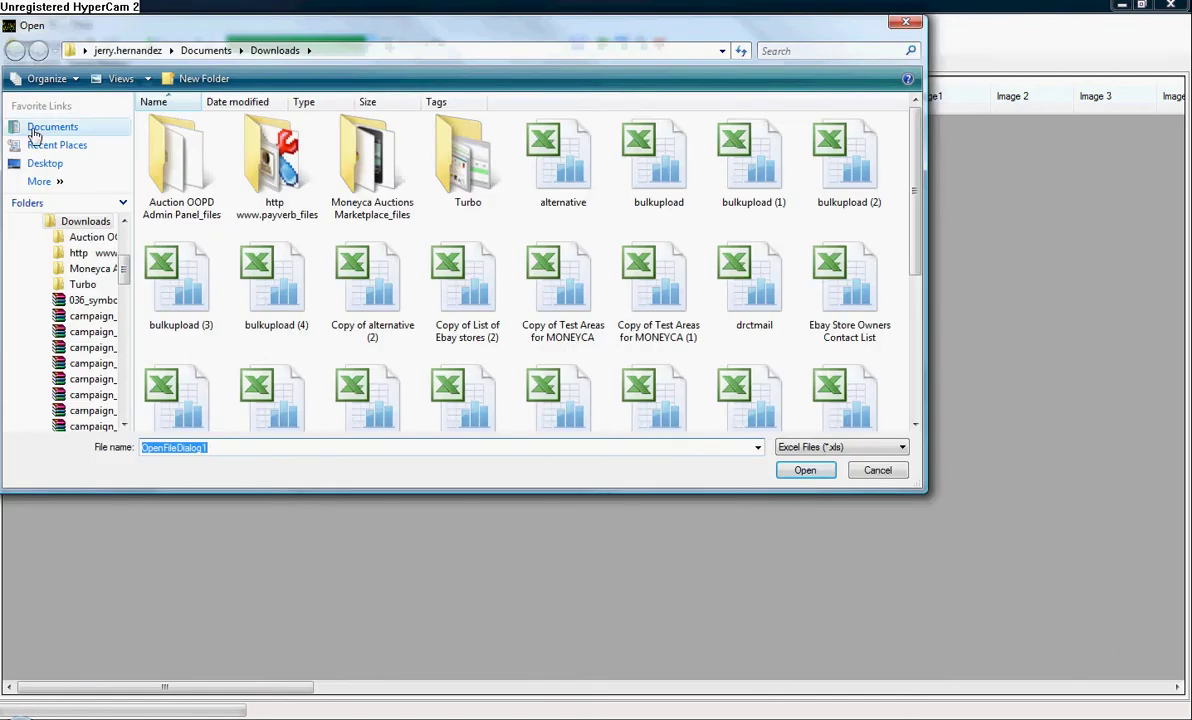
{"action": "left_click", "coordinate": [34, 127]}
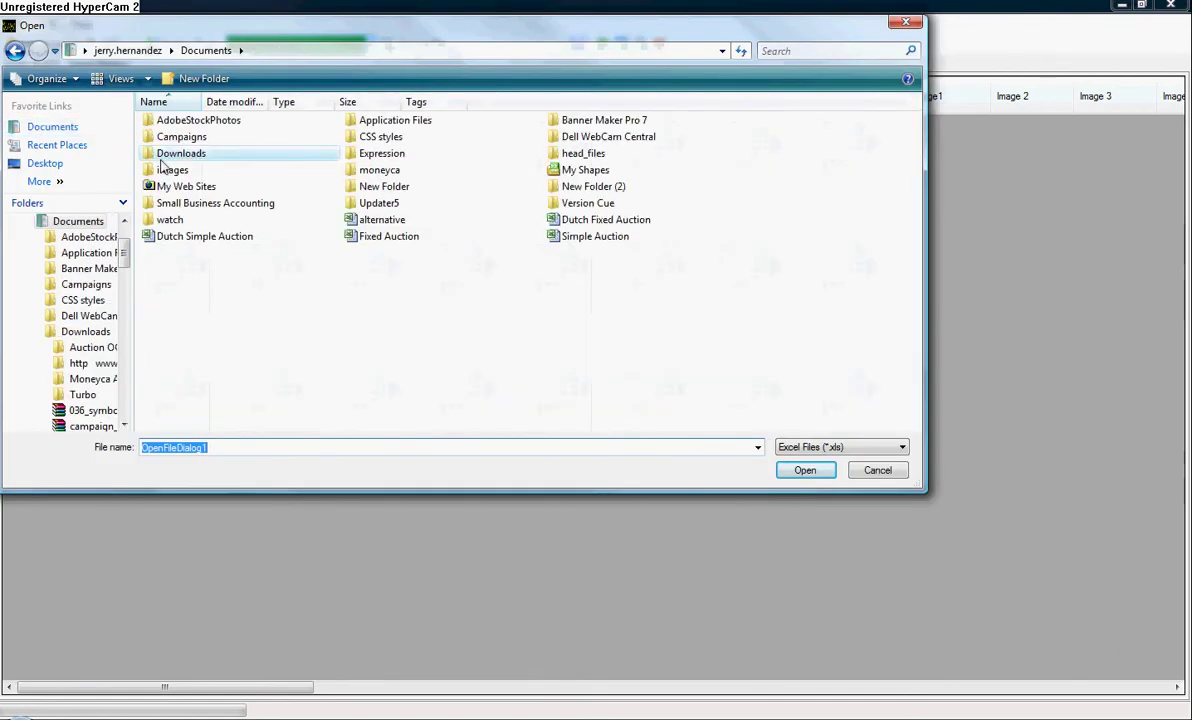
{"action": "double_click", "coordinate": [160, 154]}
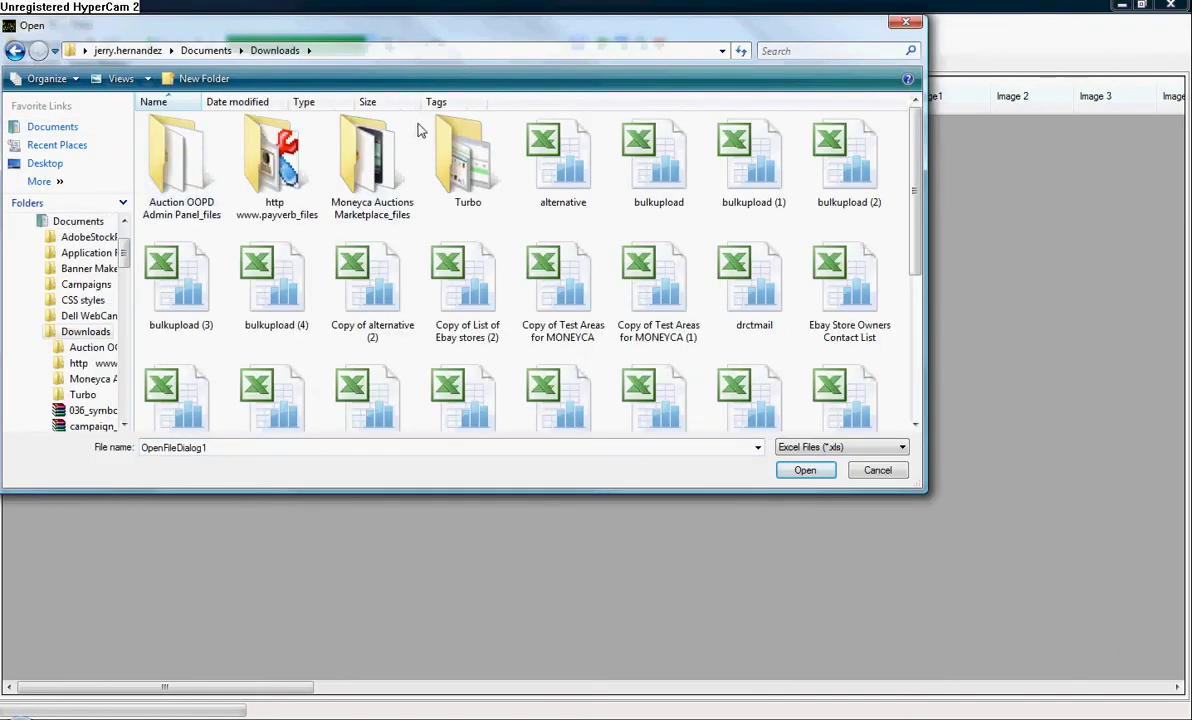
{"action": "left_click", "coordinate": [205, 104]}
{"action": "left_click", "coordinate": [163, 157]}
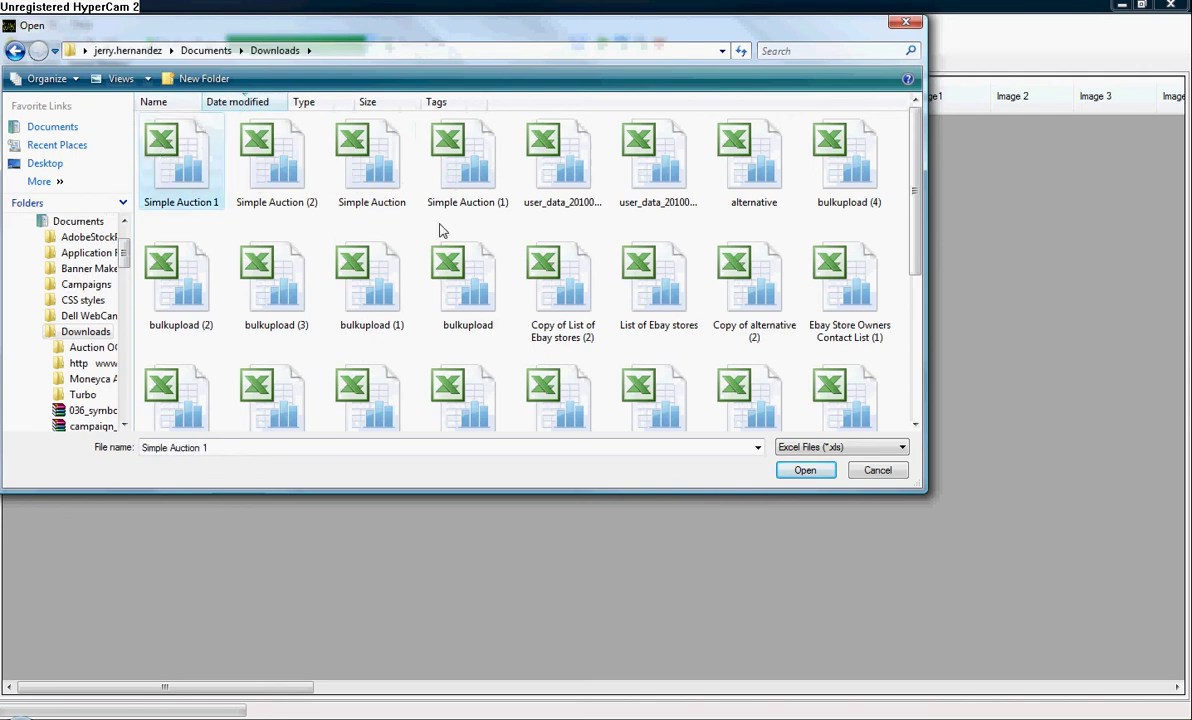
{"action": "left_click", "coordinate": [806, 471]}
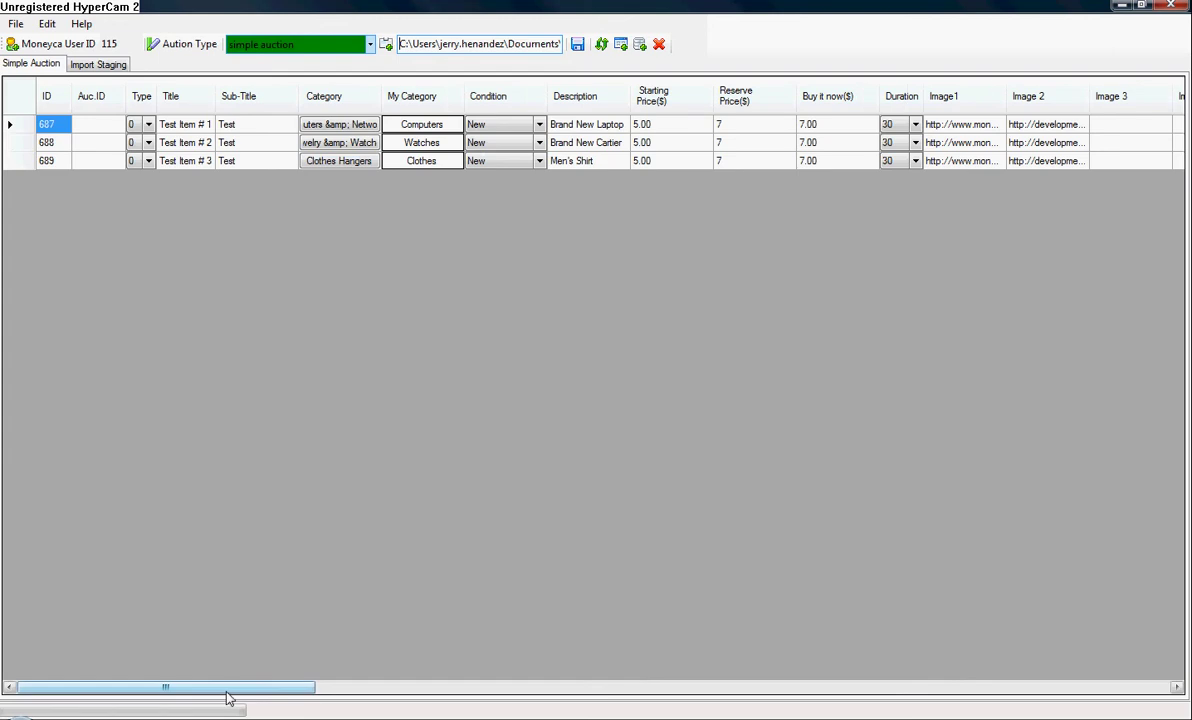
{"action": "left_click_drag", "start_coordinate": [228, 698], "coordinate": [740, 707]}
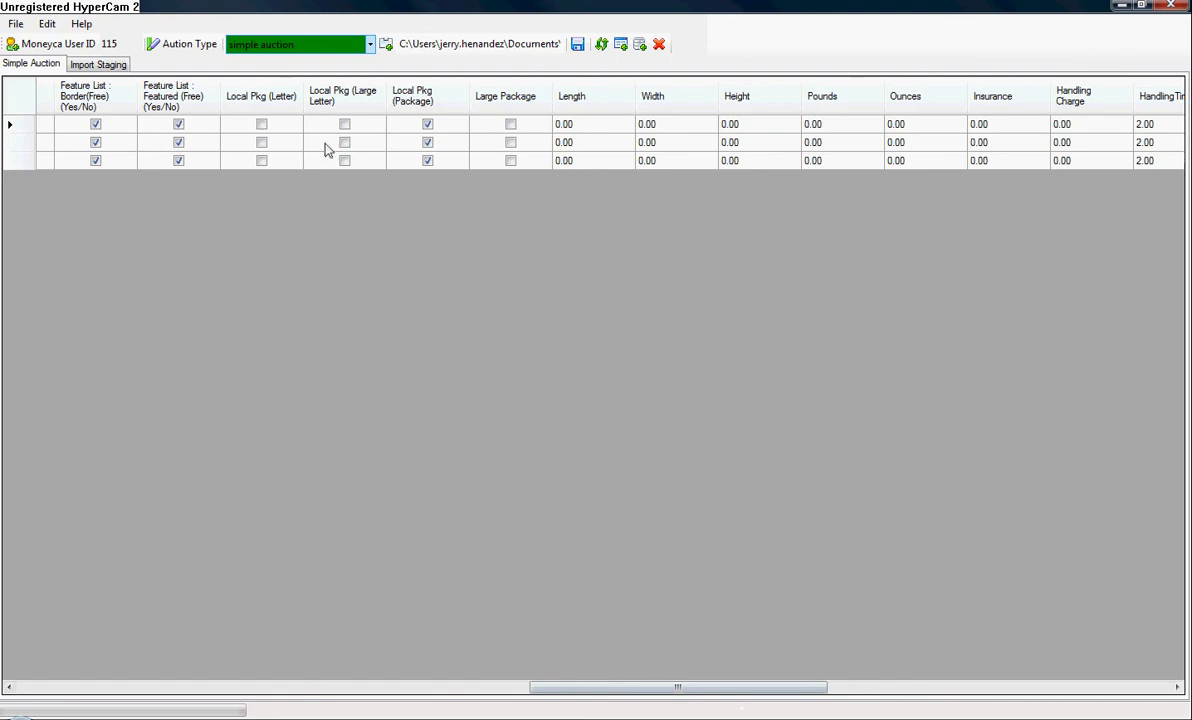
{"action": "left_click_drag", "start_coordinate": [740, 690], "coordinate": [910, 654]}
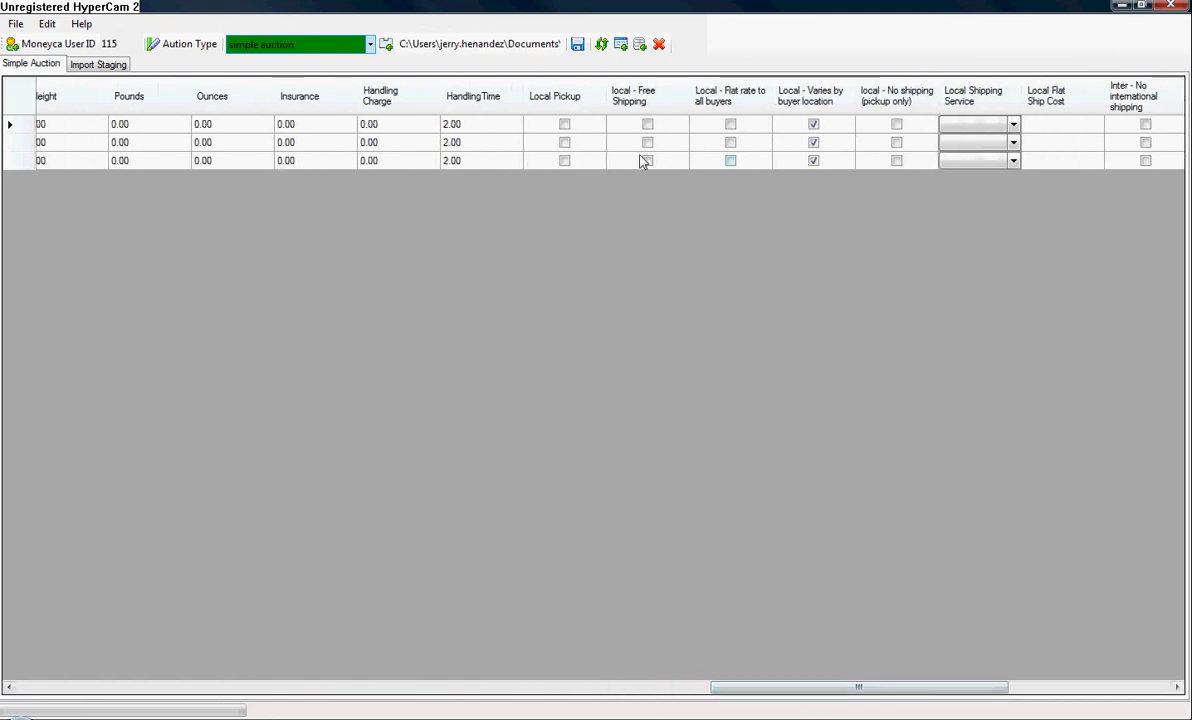
Set row 1's Local Shipping Service to UPS Next Day Air and scroll to the last columns.
{"action": "left_click", "coordinate": [1012, 126]}
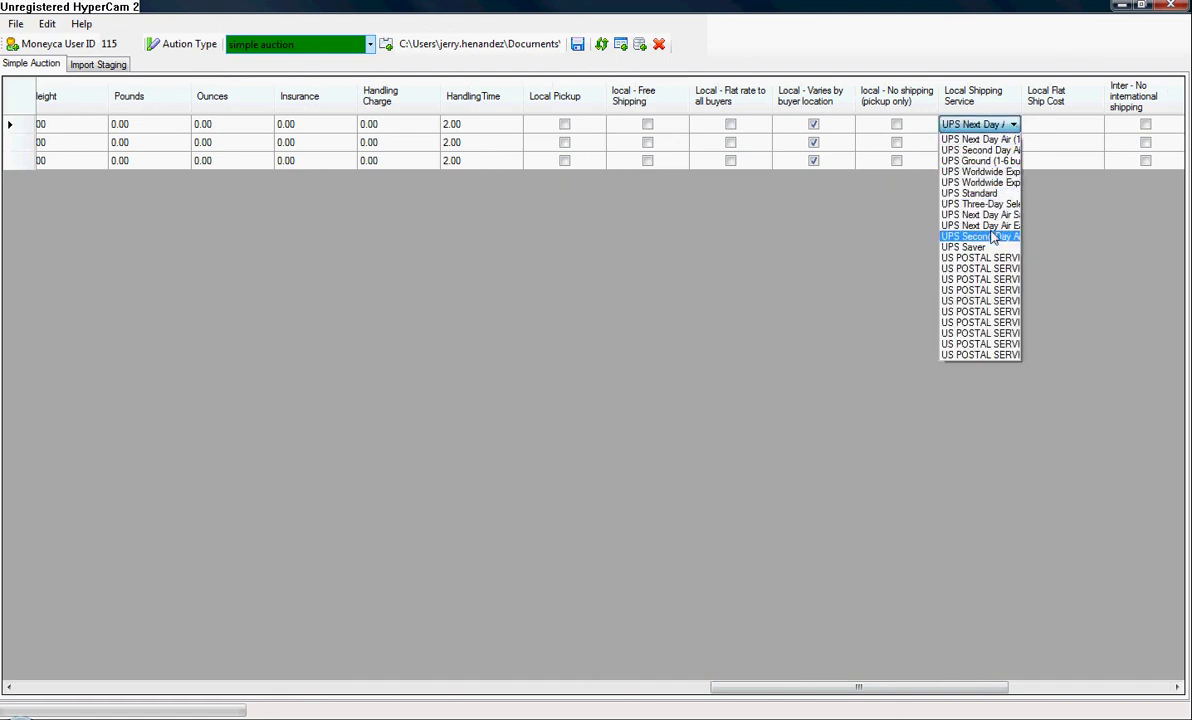
{"action": "left_click", "coordinate": [875, 521]}
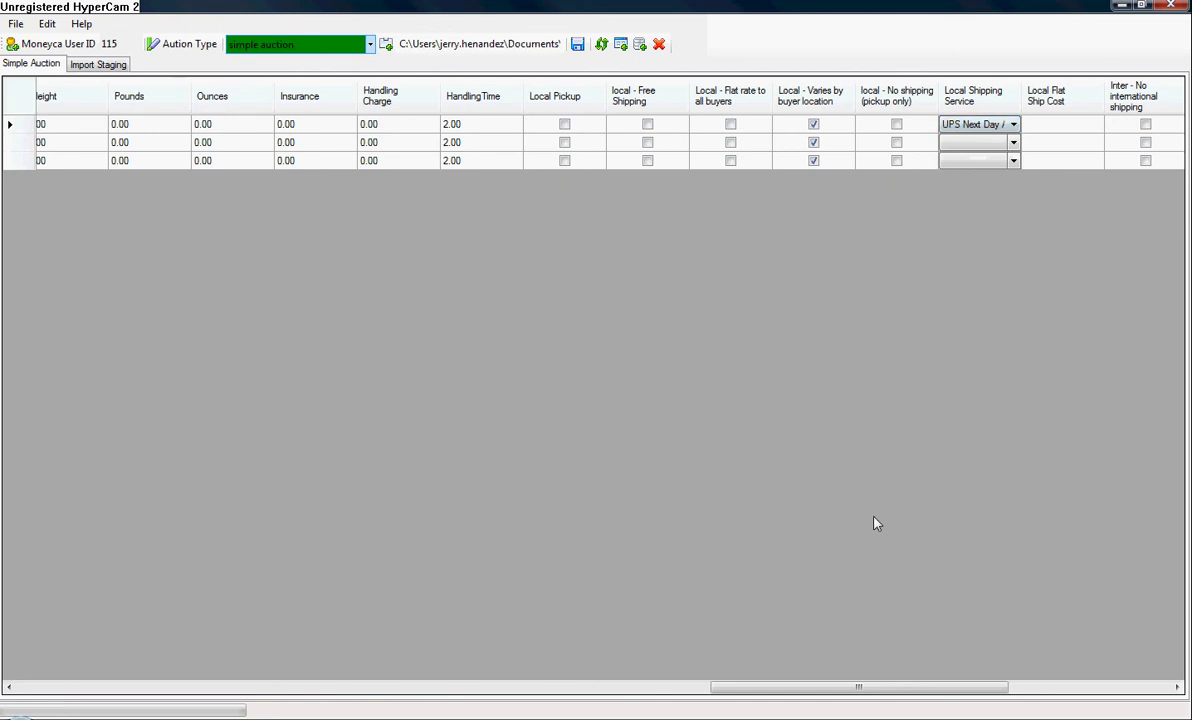
{"action": "left_click_drag", "start_coordinate": [733, 681], "coordinate": [282, 596]}
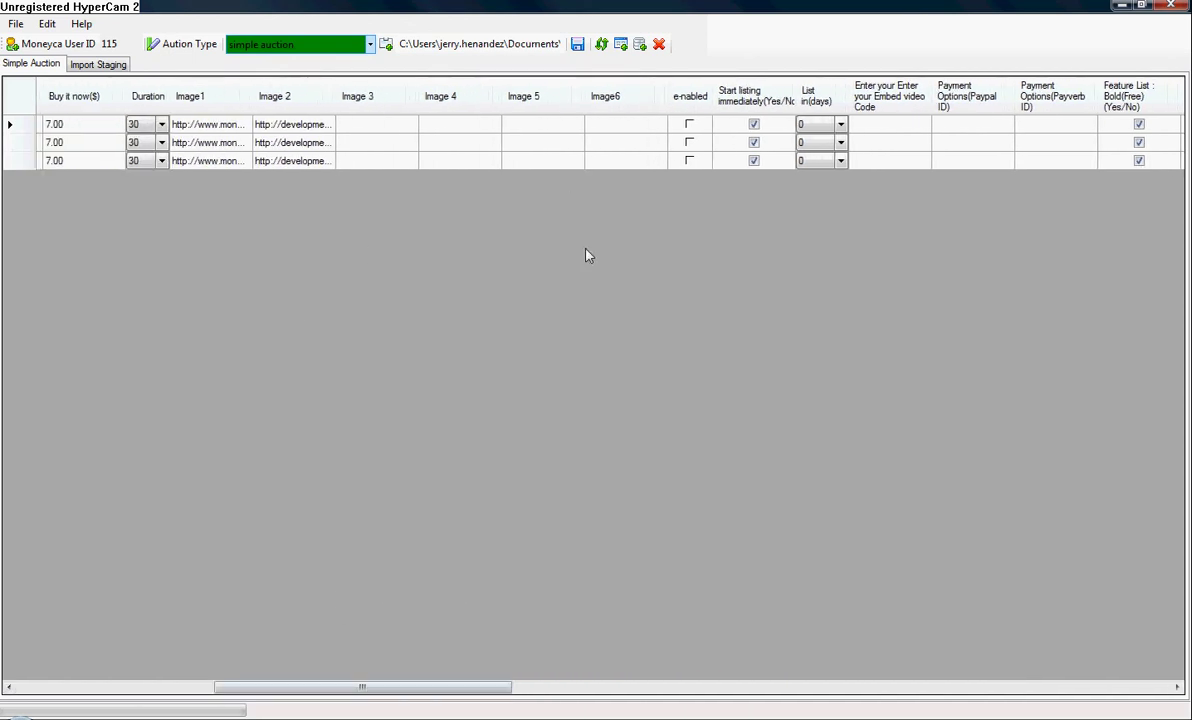